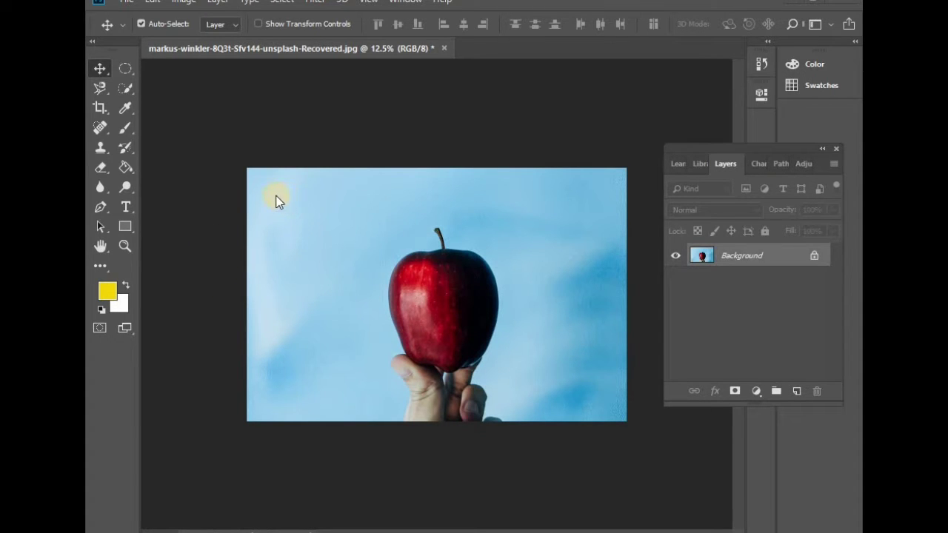
- Try cropping the photo freehand to a tight portrait frame around the apple and hand, and undo the crop
{"action": "left_click", "coordinate": [98, 108]}
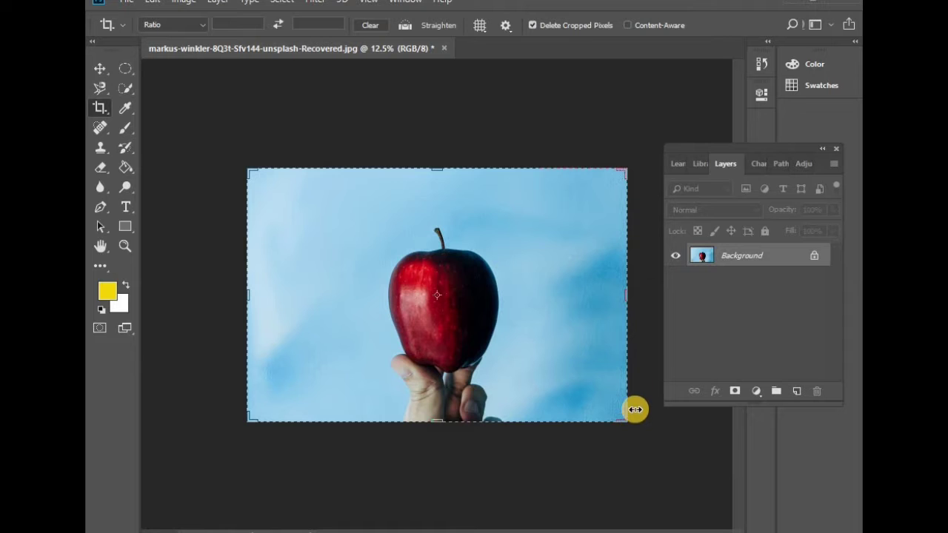
{"action": "left_click_drag", "start_coordinate": [250, 173], "coordinate": [303, 191]}
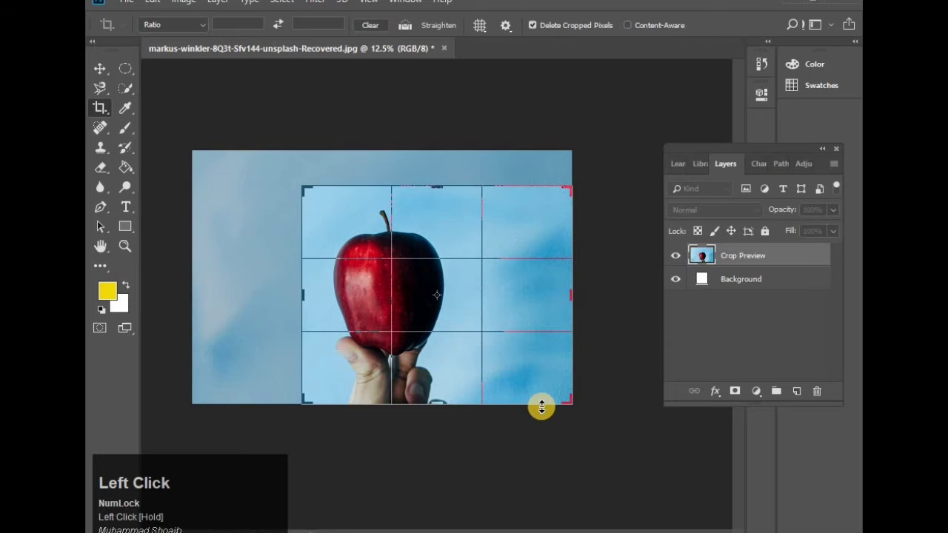
{"action": "left_click_drag", "start_coordinate": [565, 400], "coordinate": [521, 401]}
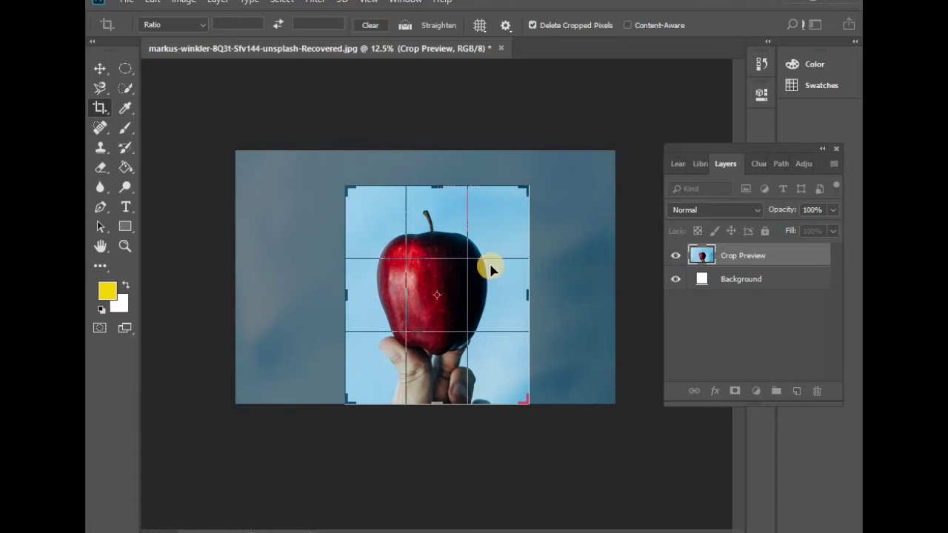
{"action": "key", "text": "Return"}
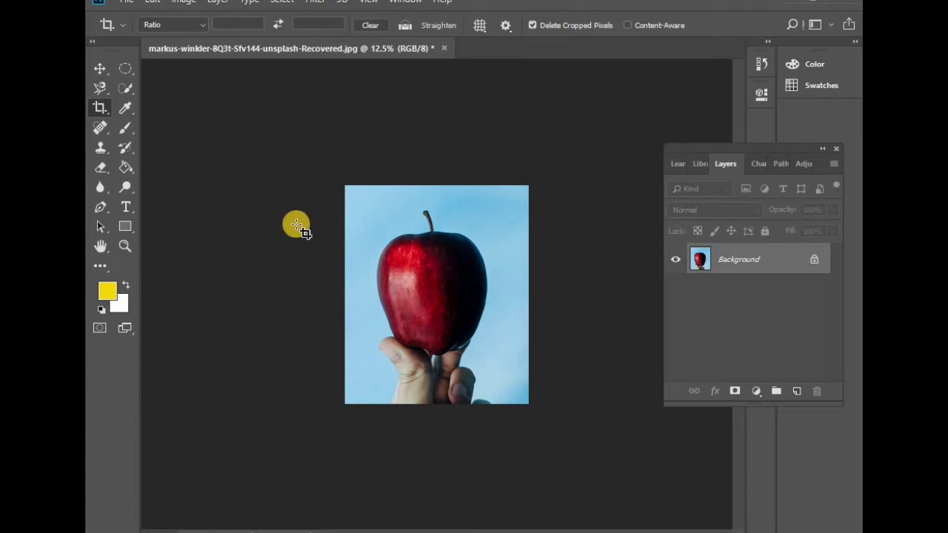
{"action": "key", "text": "ctrl+z"}
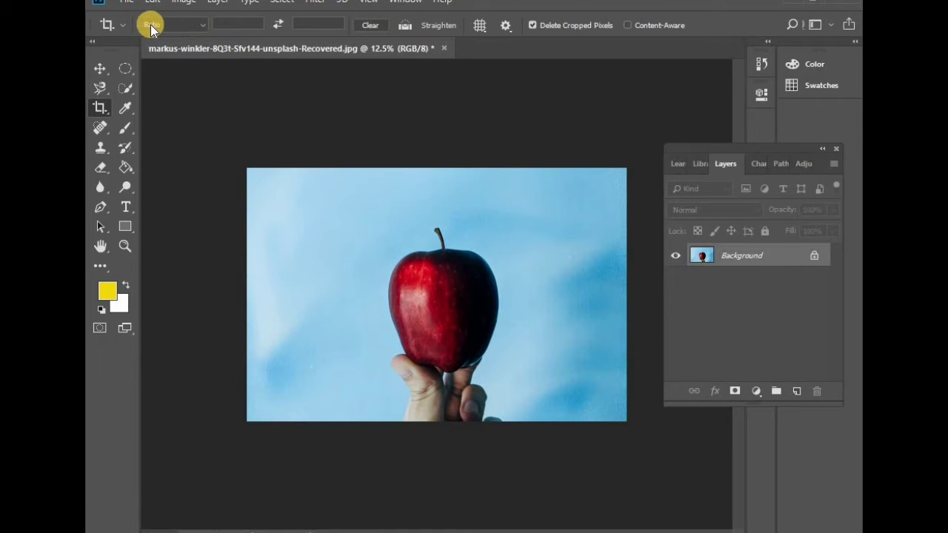
- Set the crop to W x H x Resolution with a width of 2 in and height of 1 in, and shrink the frame slightly
{"action": "left_click", "coordinate": [197, 26]}
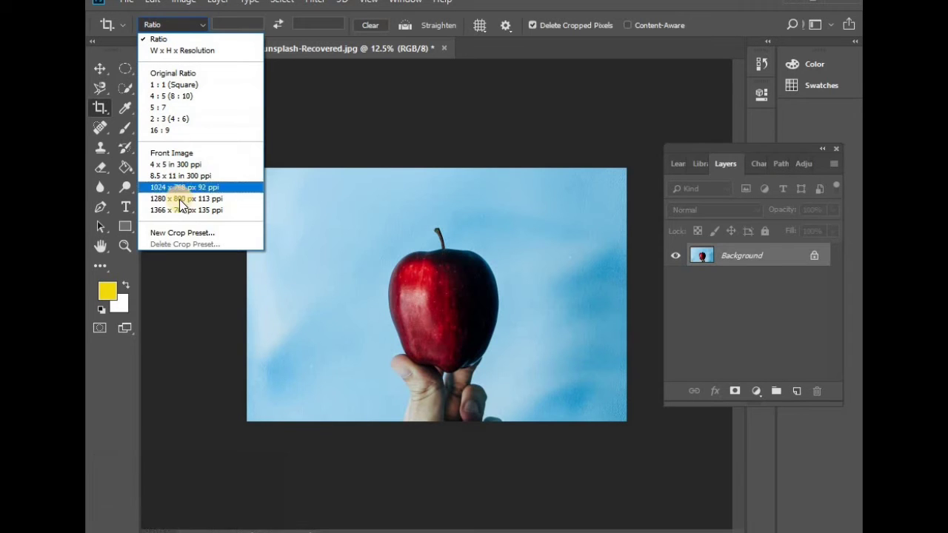
{"action": "left_click", "coordinate": [189, 52]}
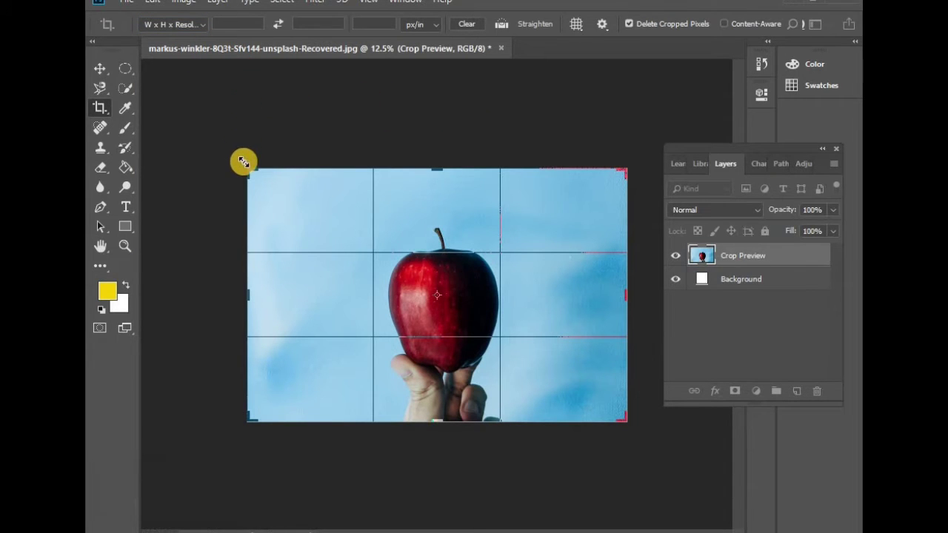
{"action": "mouse_move", "coordinate": [249, 173]}
{"action": "left_mouse_down"}
{"action": "mouse_move", "coordinate": [272, 200]}
{"action": "mouse_move", "coordinate": [245, 169]}
{"action": "mouse_move", "coordinate": [256, 177]}
{"action": "left_mouse_up"}
{"action": "left_click", "coordinate": [252, 20]}
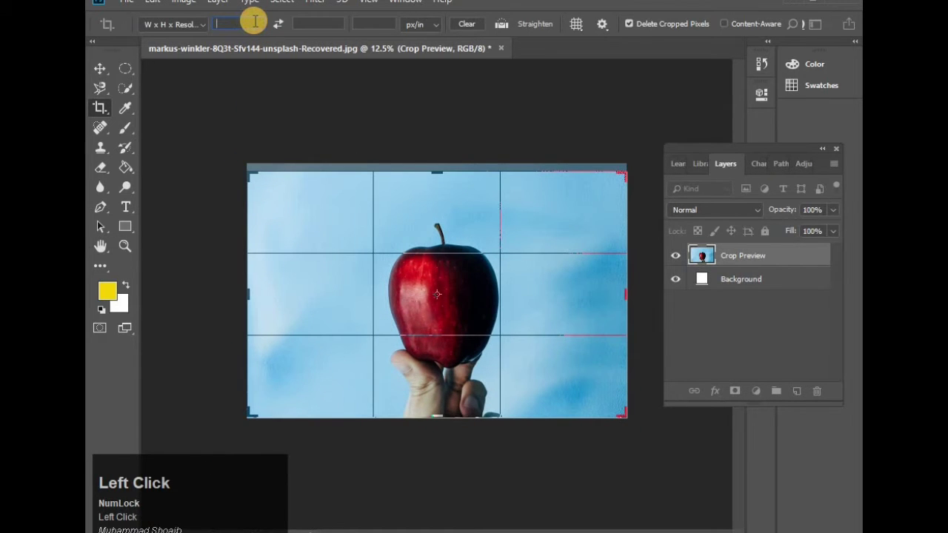
{"action": "type", "text": "2"}
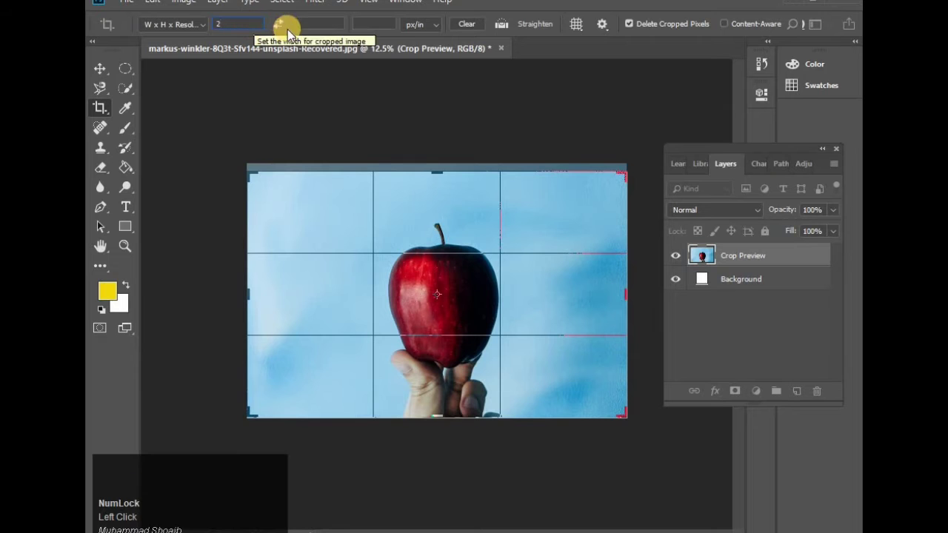
{"action": "left_click", "coordinate": [309, 22]}
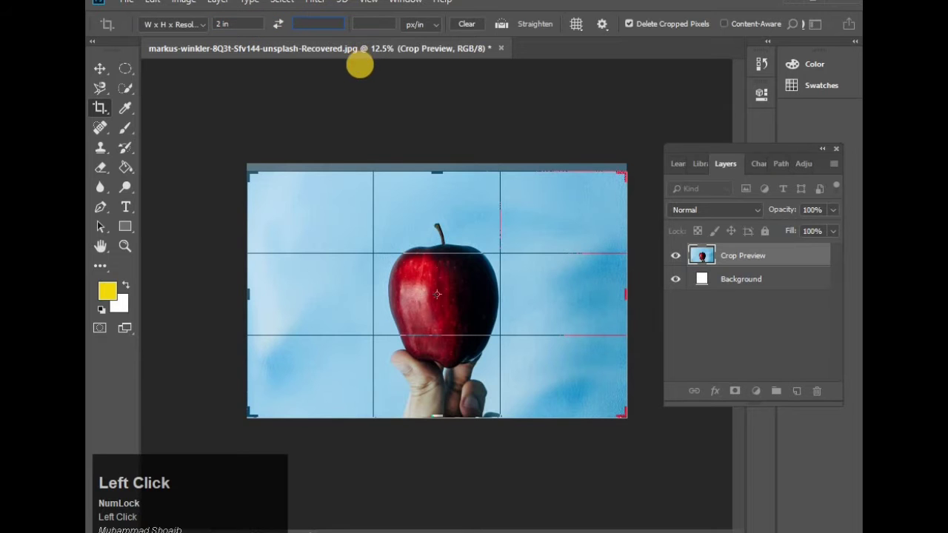
{"action": "type", "text": "1"}
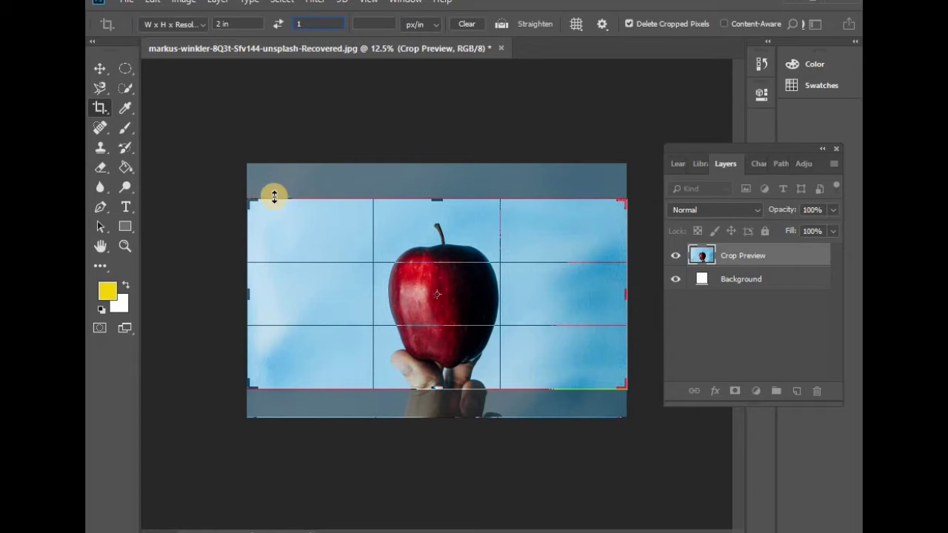
{"action": "mouse_move", "coordinate": [248, 205]}
{"action": "left_mouse_down"}
{"action": "mouse_move", "coordinate": [284, 220]}
{"action": "mouse_move", "coordinate": [250, 193]}
{"action": "mouse_move", "coordinate": [321, 223]}
{"action": "mouse_move", "coordinate": [260, 199]}
{"action": "left_mouse_up"}
- Set the crop ratio to 1 : 1 (Square) and resize the frame to the photo's full height, centred on the apple
{"action": "left_click", "coordinate": [202, 26]}
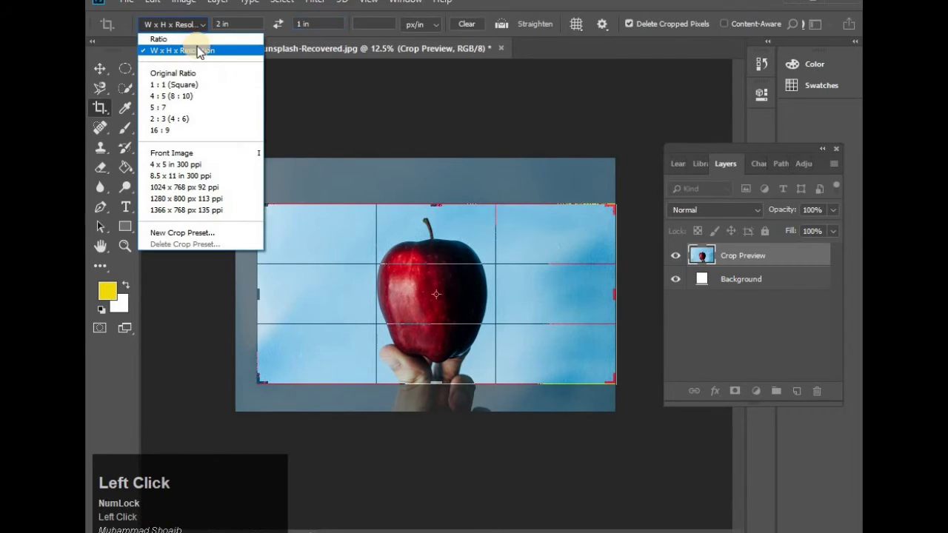
{"action": "left_click", "coordinate": [196, 87]}
{"action": "mouse_move", "coordinate": [522, 384]}
{"action": "left_mouse_down"}
{"action": "mouse_move", "coordinate": [546, 393]}
{"action": "mouse_move", "coordinate": [539, 385]}
{"action": "left_mouse_up"}
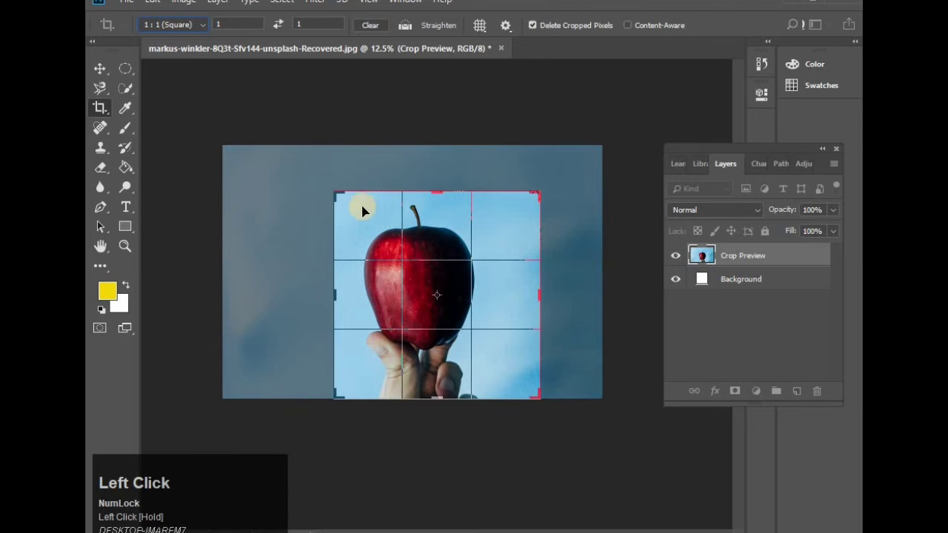
{"action": "left_click_drag", "start_coordinate": [337, 194], "coordinate": [308, 175]}
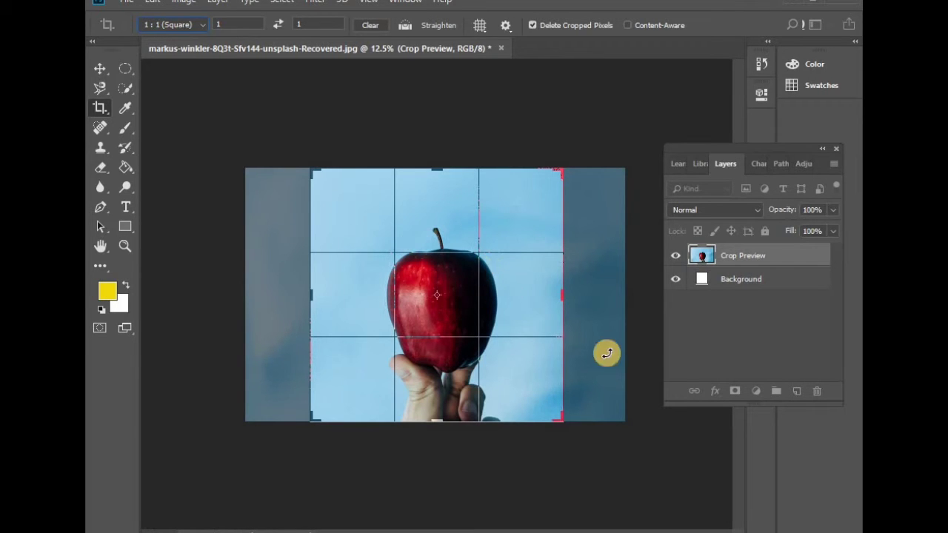
- Set the crop preset to Original Ratio and discard the pending square crop
{"action": "left_click", "coordinate": [201, 25]}
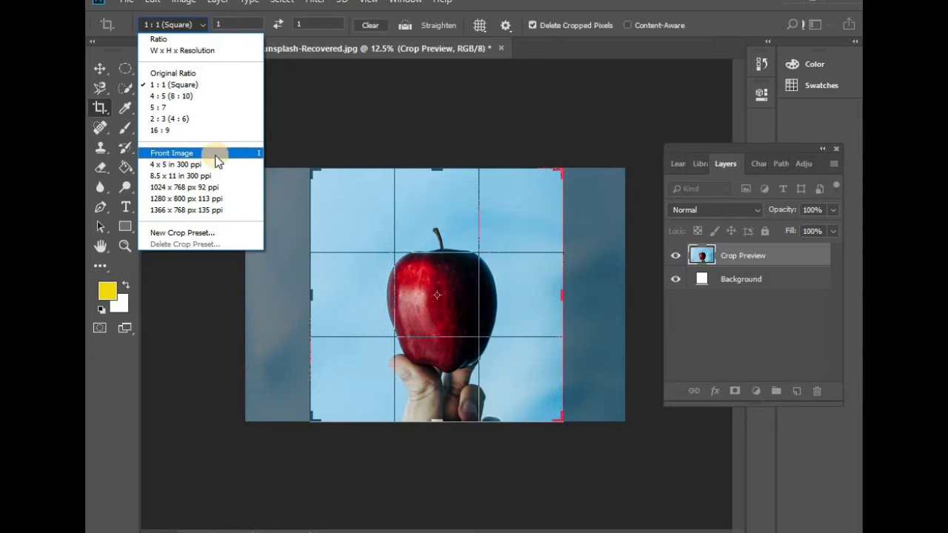
{"action": "left_click", "coordinate": [185, 74]}
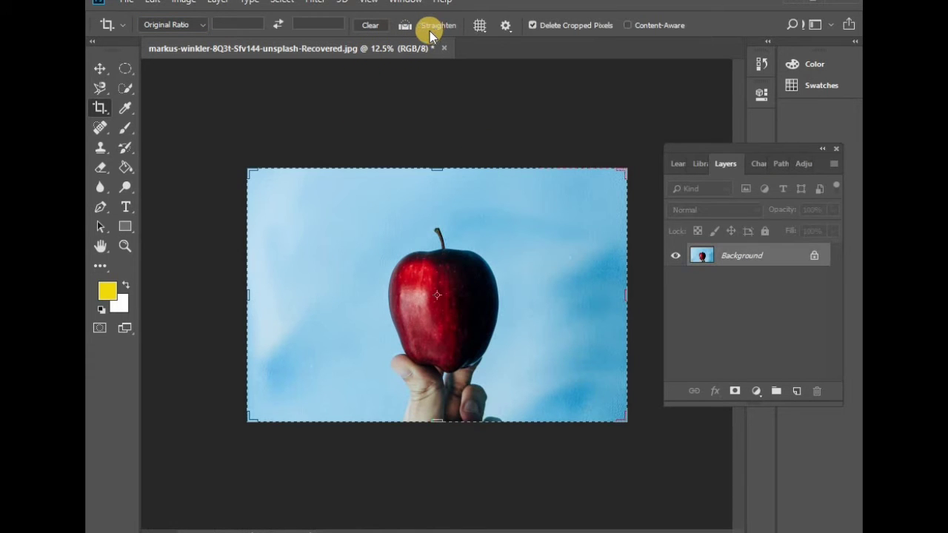
{"action": "left_click", "coordinate": [100, 69]}
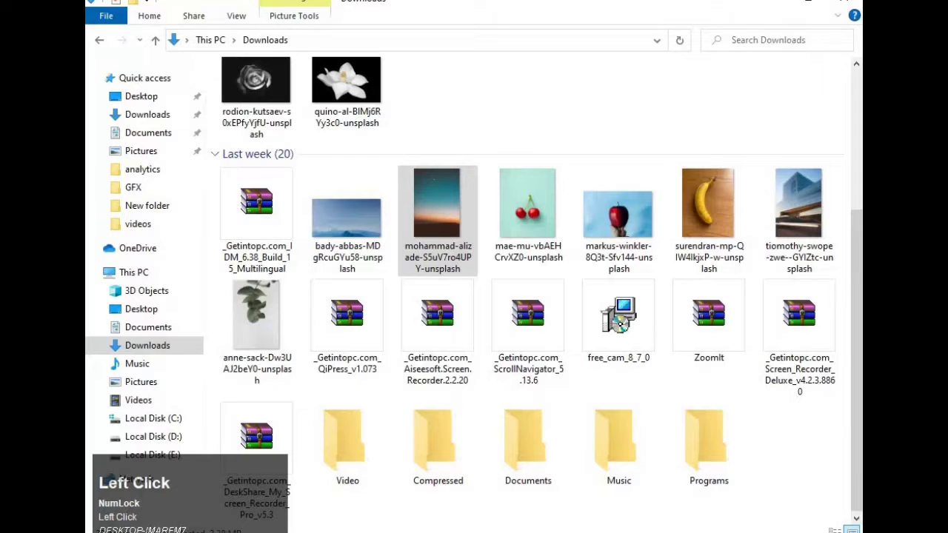
- Open the dusk sky photo from the Downloads folder in Photoshop, and straighten and crop it along its sloping horizon
{"action": "left_click", "coordinate": [439, 204]}
{"action": "left_click_drag", "start_coordinate": [442, 201], "coordinate": [532, 5]}
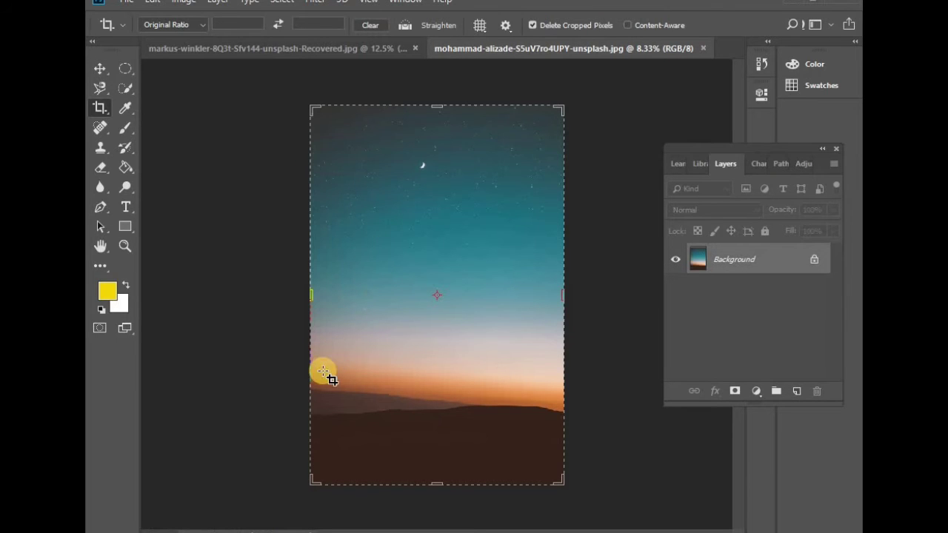
{"action": "left_click", "coordinate": [407, 27]}
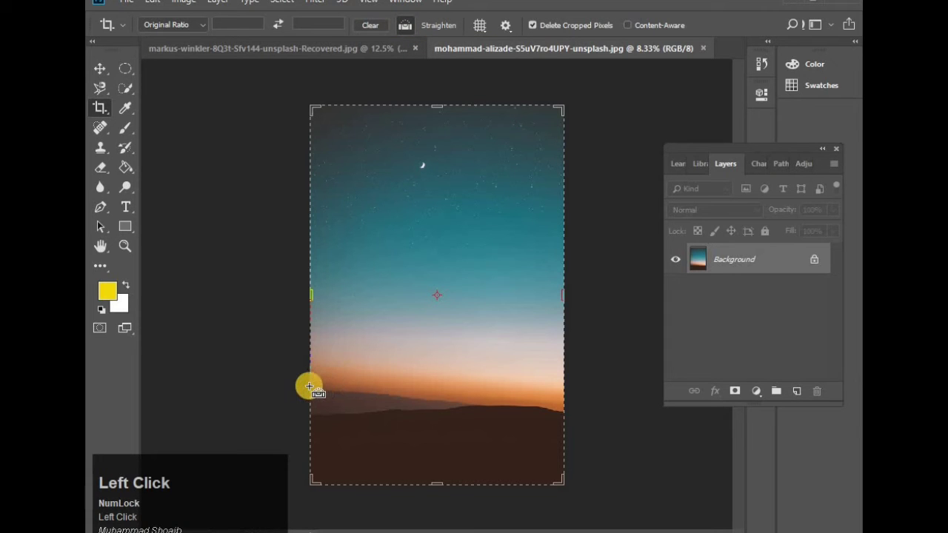
{"action": "left_click_drag", "start_coordinate": [310, 385], "coordinate": [561, 412]}
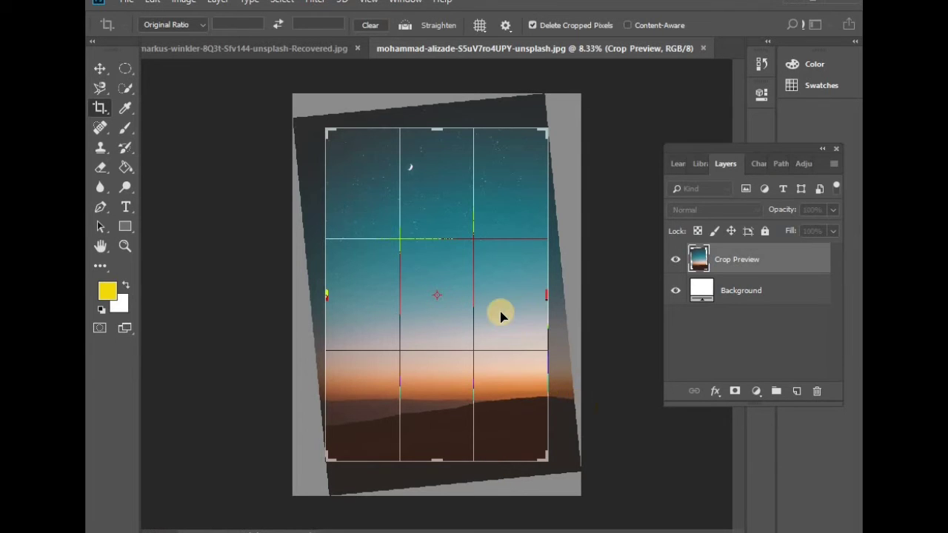
{"action": "key", "text": "Return"}
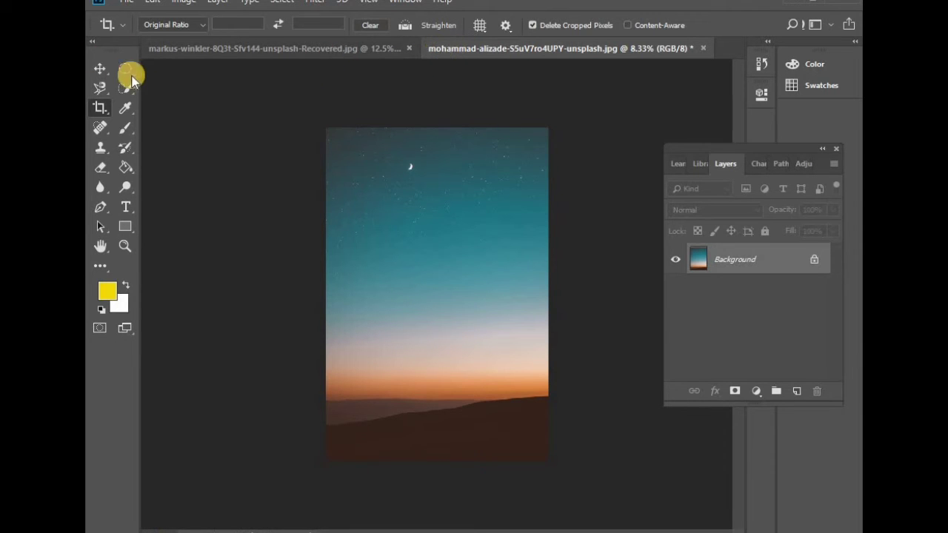
- Return to the apple photo and show the Rule of Thirds overlay on its crop frame
{"action": "left_click", "coordinate": [220, 47]}
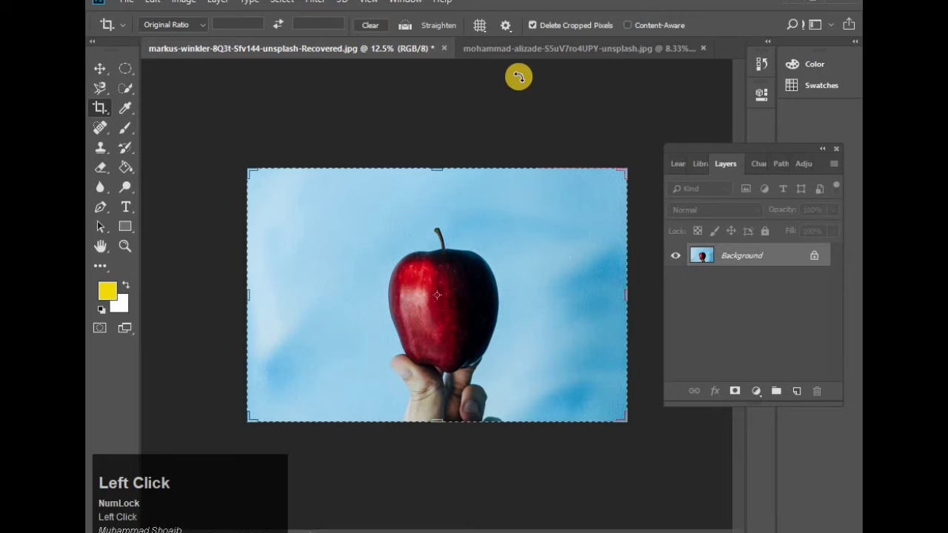
{"action": "left_click", "coordinate": [478, 27]}
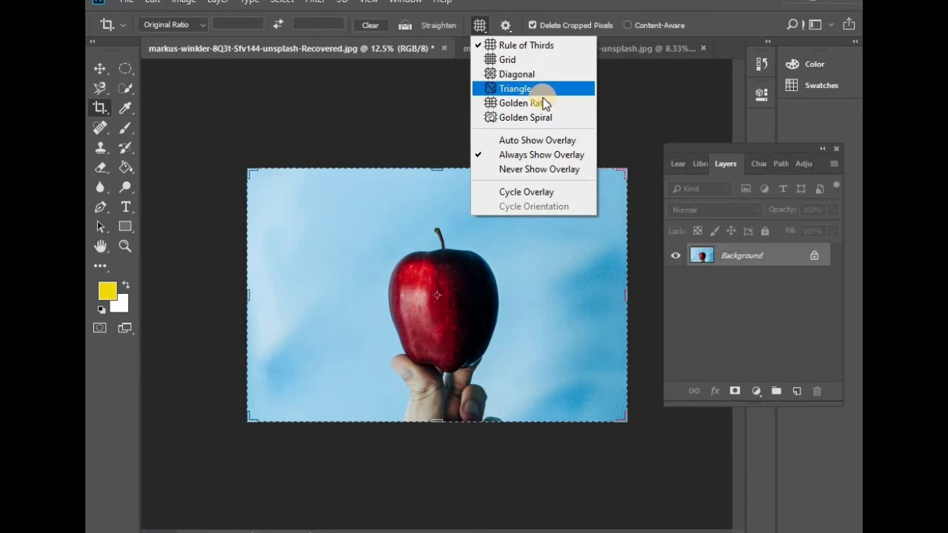
{"action": "left_click", "coordinate": [539, 46]}
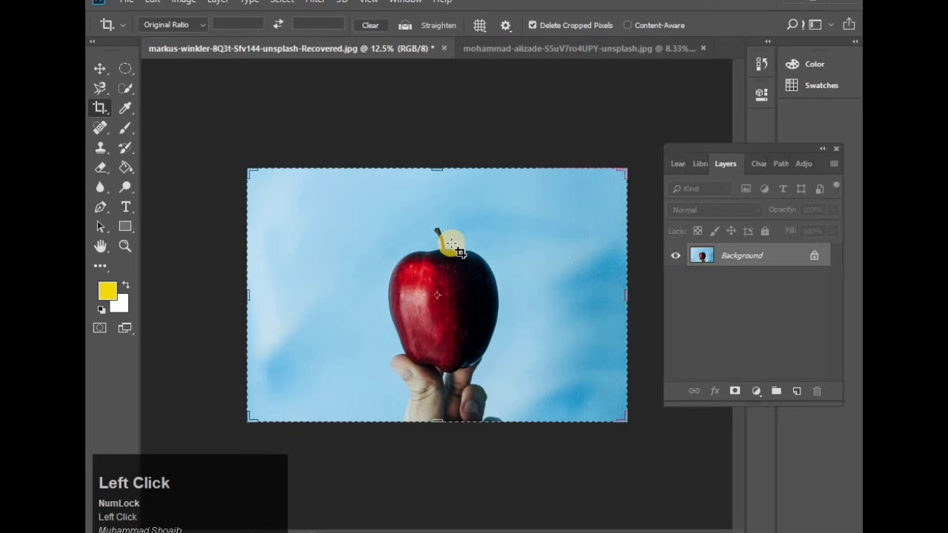
{"action": "left_click", "coordinate": [423, 240]}
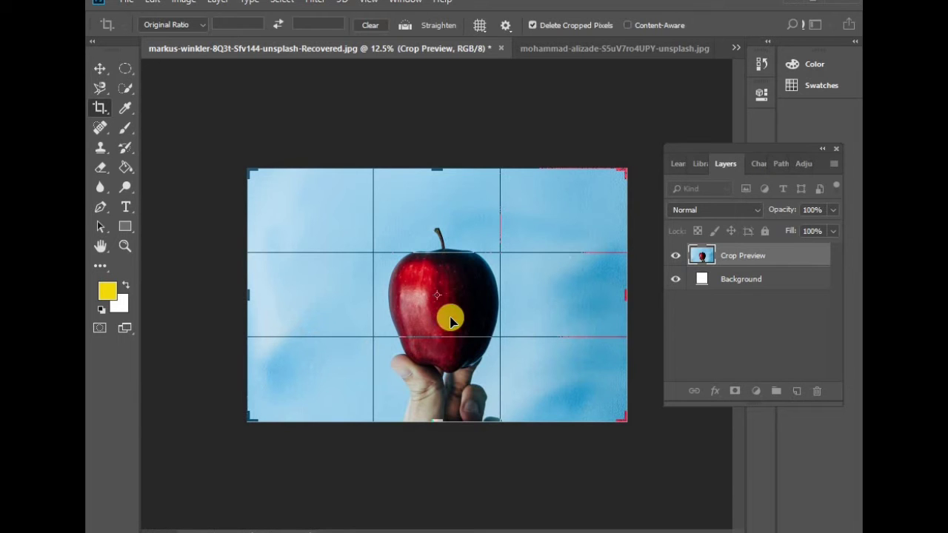
- Crop the apple photo from the bottom-right and top-right corners so the apple sits on the right-hand thirds line
{"action": "left_click_drag", "start_coordinate": [622, 420], "coordinate": [619, 353]}
{"action": "left_click_drag", "start_coordinate": [620, 169], "coordinate": [585, 209]}
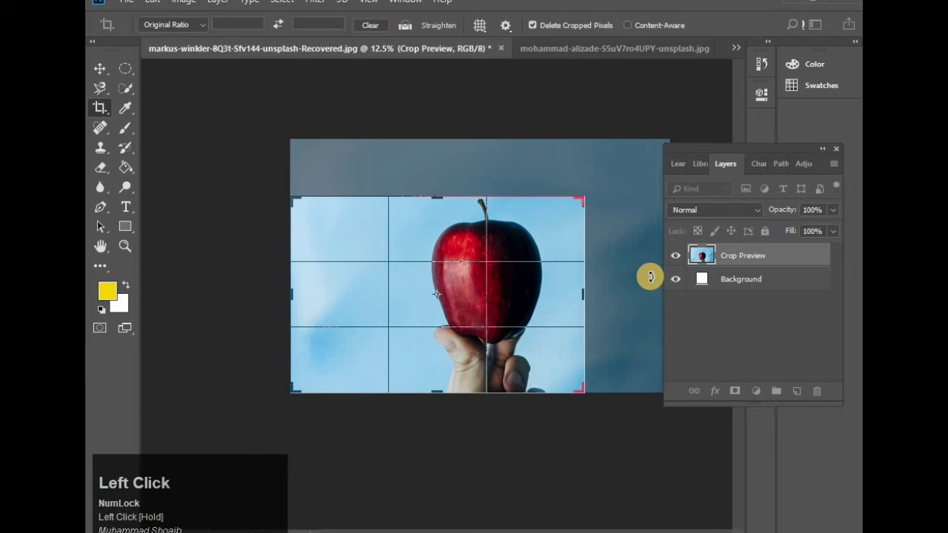
{"action": "key", "text": "Return"}
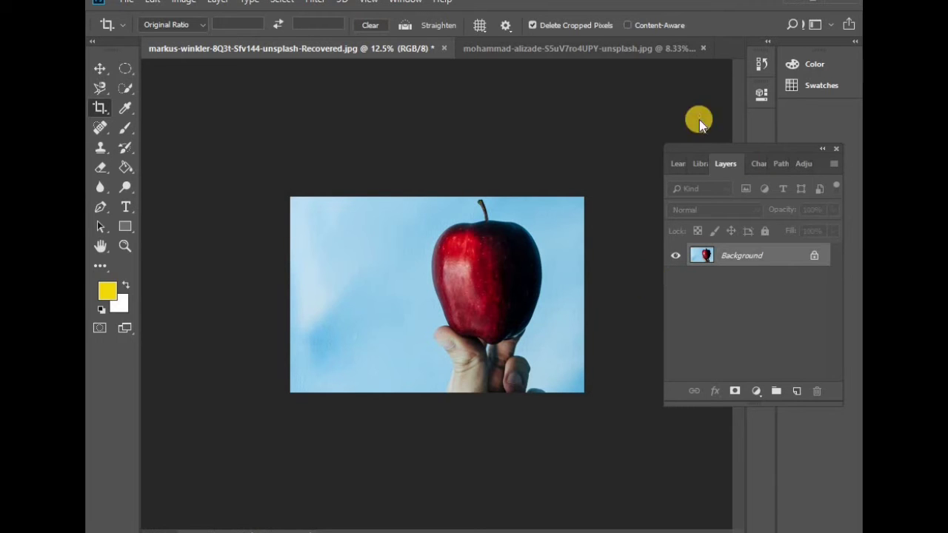
- Undo the apple photo's last crop and show the Grid overlay on the full-size crop frame
{"action": "left_click", "coordinate": [479, 25]}
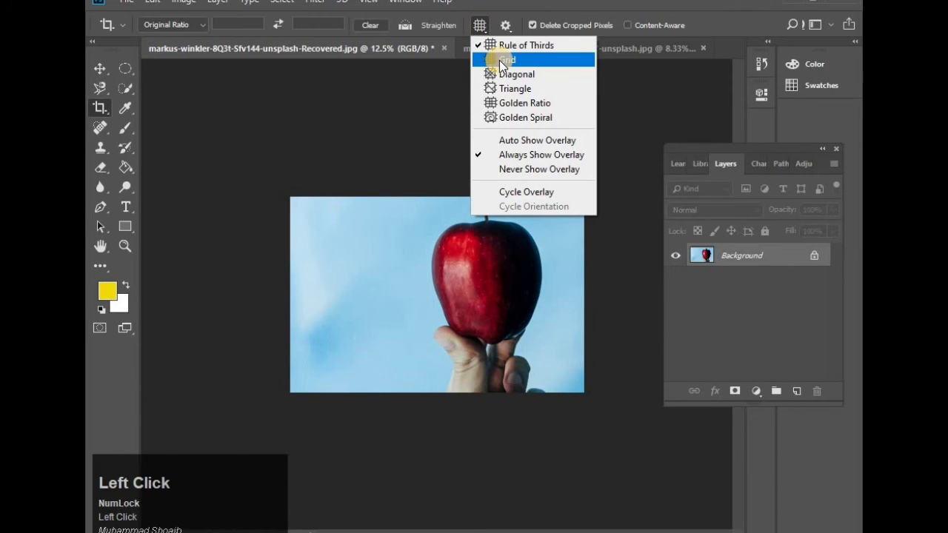
{"action": "left_click", "coordinate": [529, 59]}
{"action": "key", "text": "ctrl+z"}
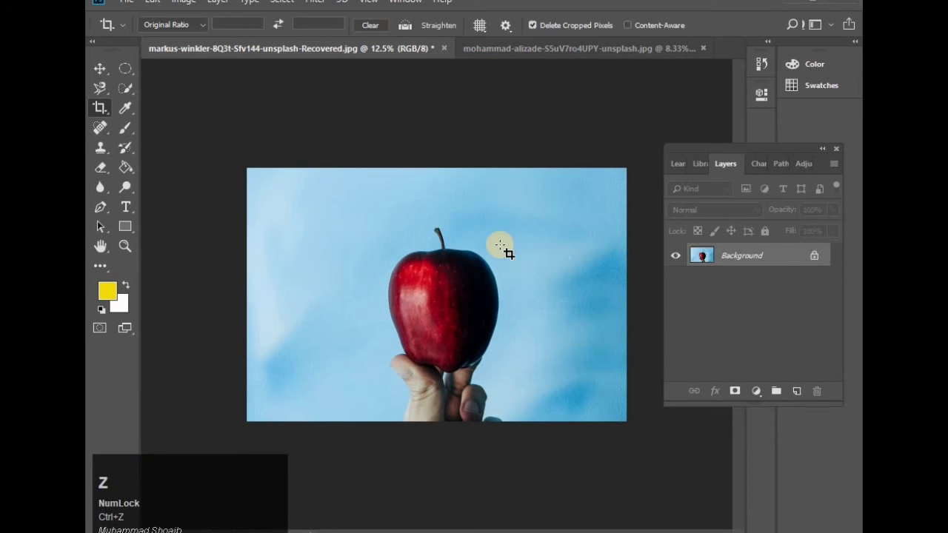
{"action": "left_click", "coordinate": [501, 226]}
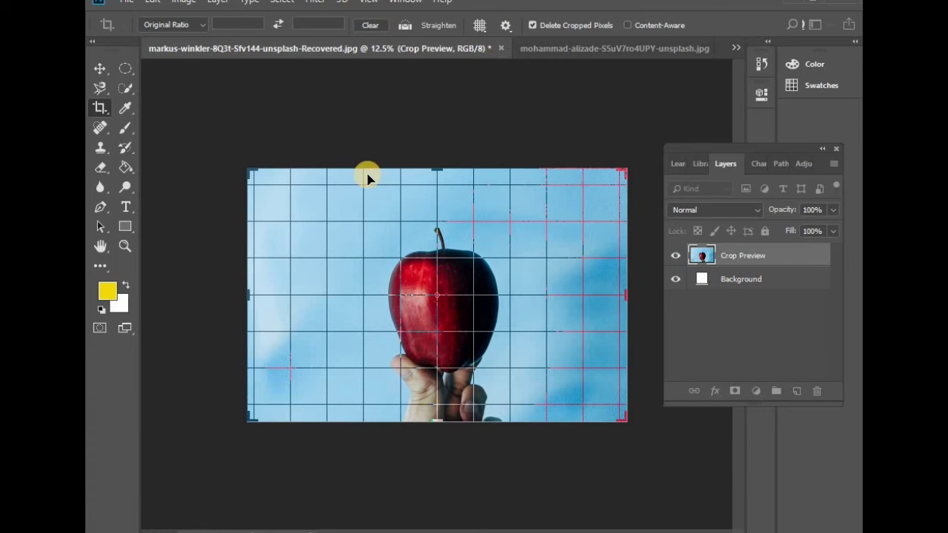
- Try the Diagonal crop overlay on the apple photo, and change the overlay to Triangle
{"action": "left_click", "coordinate": [486, 30]}
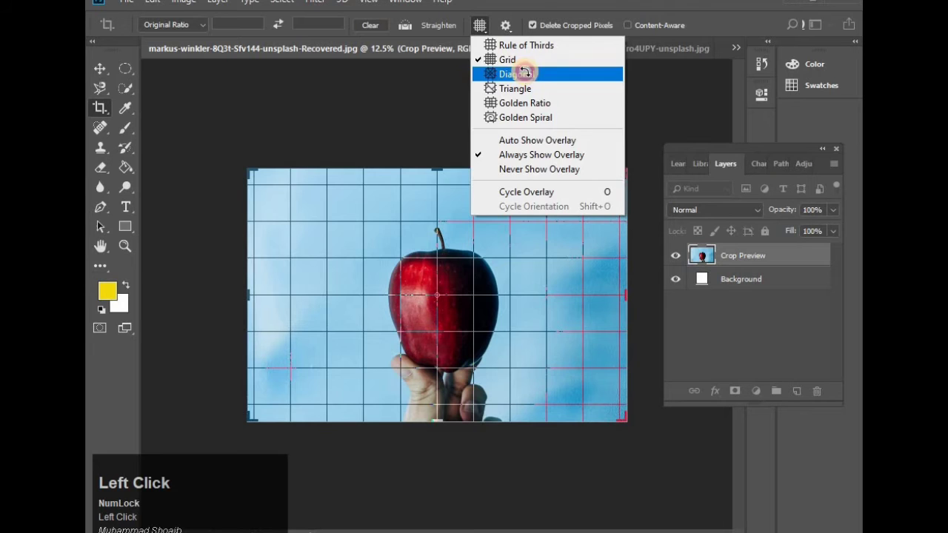
{"action": "left_click", "coordinate": [524, 73]}
{"action": "left_click", "coordinate": [481, 27]}
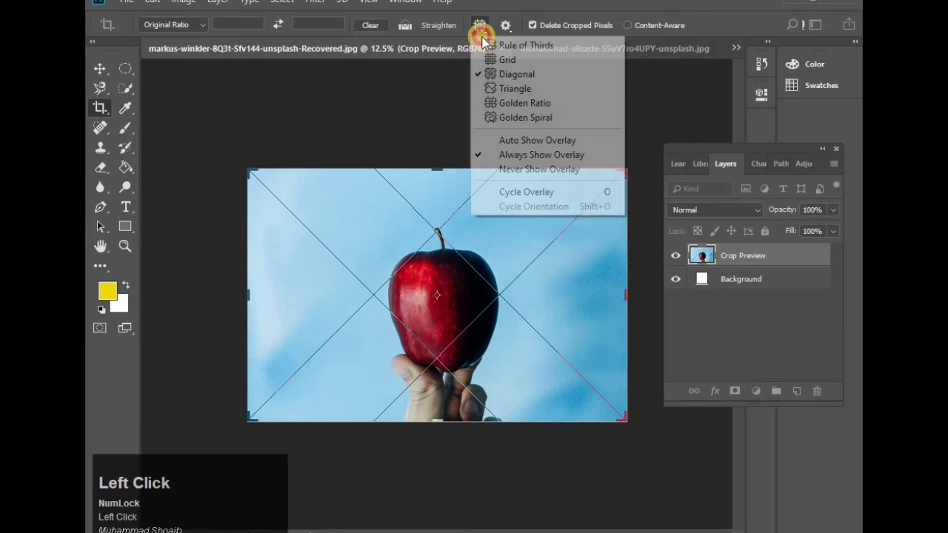
{"action": "left_click", "coordinate": [511, 88]}
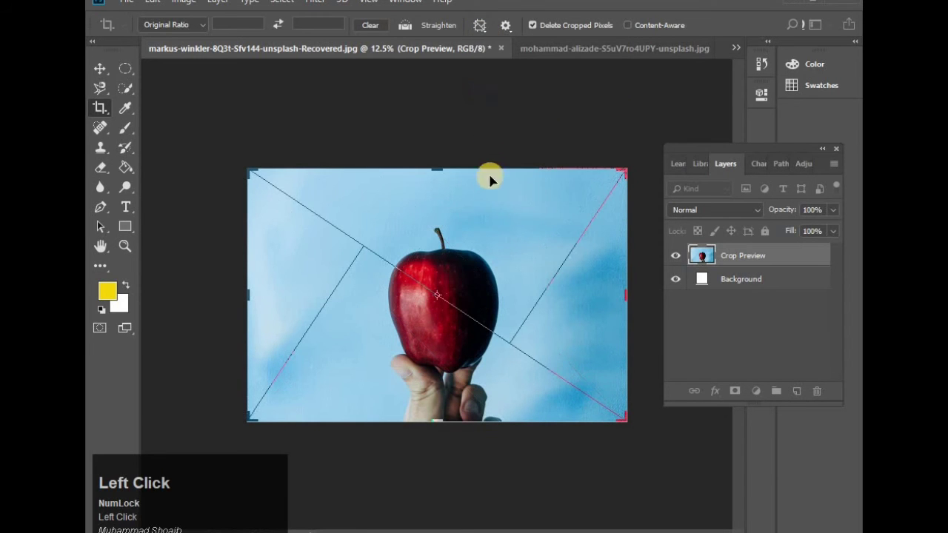
- Try the Golden Ratio crop overlay on the apple photo, and change the overlay to Golden Spiral
{"action": "left_click", "coordinate": [504, 27]}
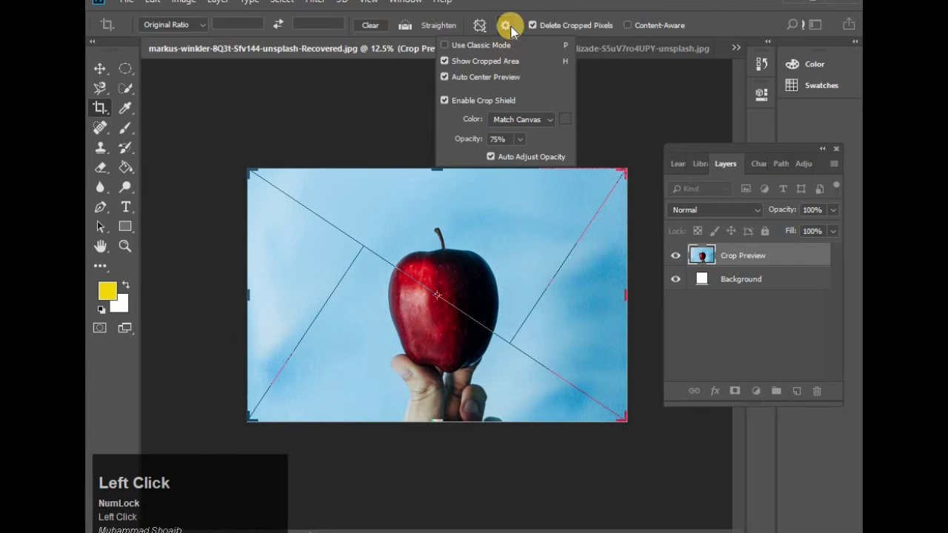
{"action": "left_click", "coordinate": [480, 25]}
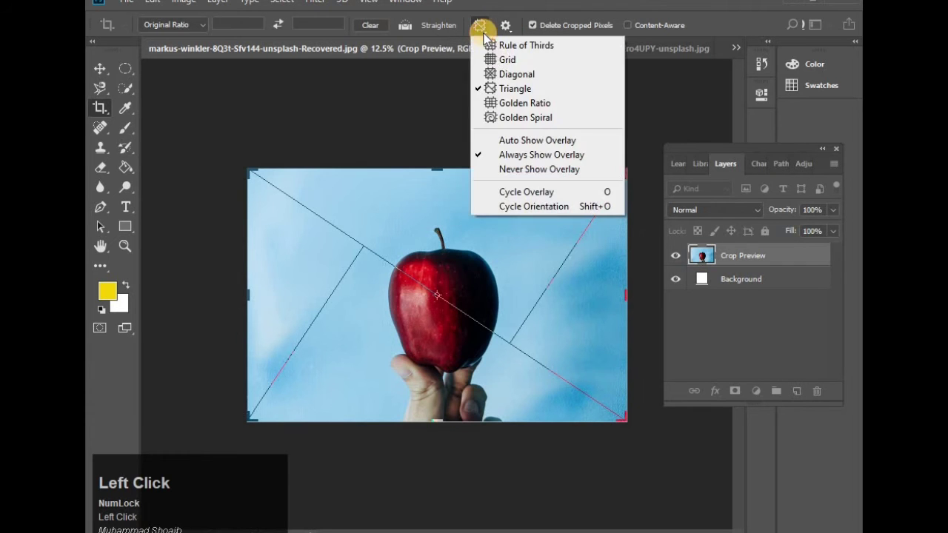
{"action": "left_click", "coordinate": [508, 103]}
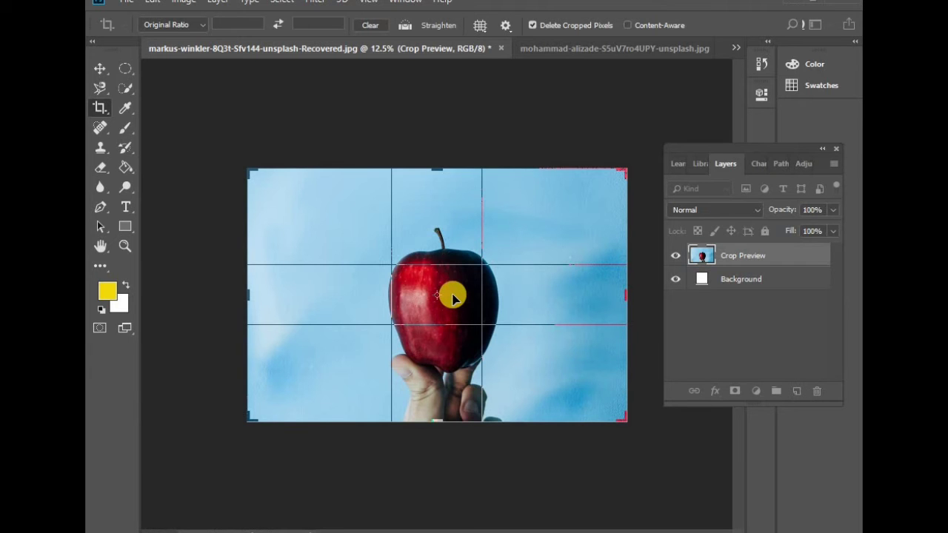
{"action": "left_click", "coordinate": [480, 26]}
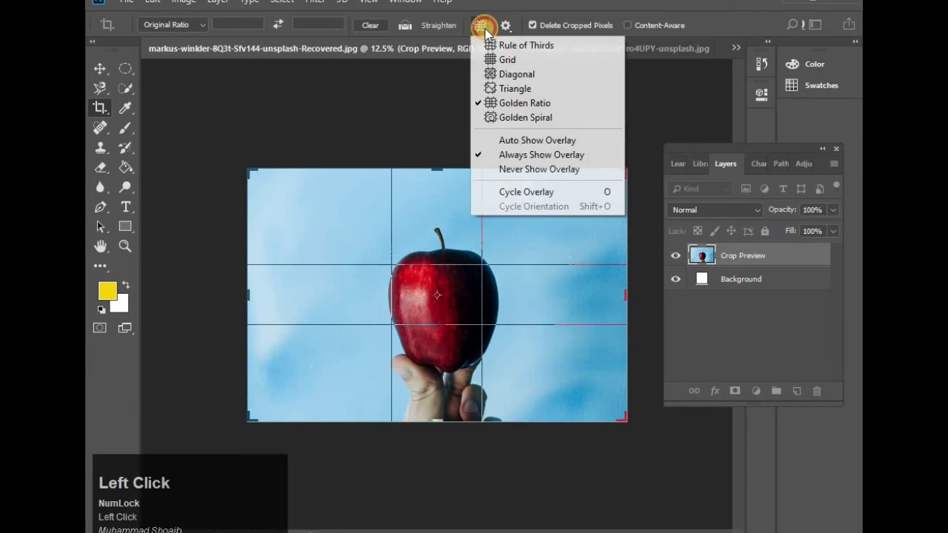
{"action": "left_click", "coordinate": [521, 117]}
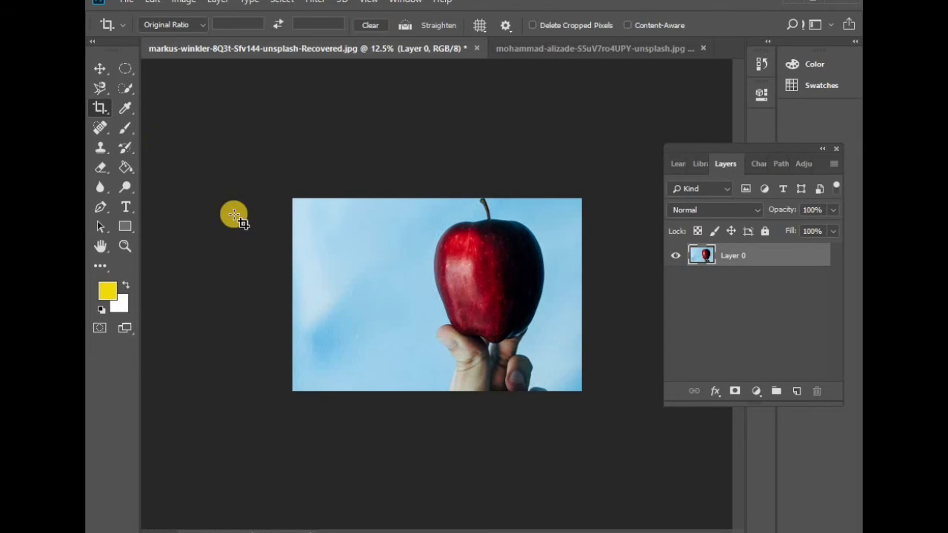
- Reapply the apple photo's crop with Delete Cropped Pixels turned on, and widen a new crop frame beyond the image's right edge
{"action": "left_click_drag", "start_coordinate": [276, 186], "coordinate": [618, 390]}
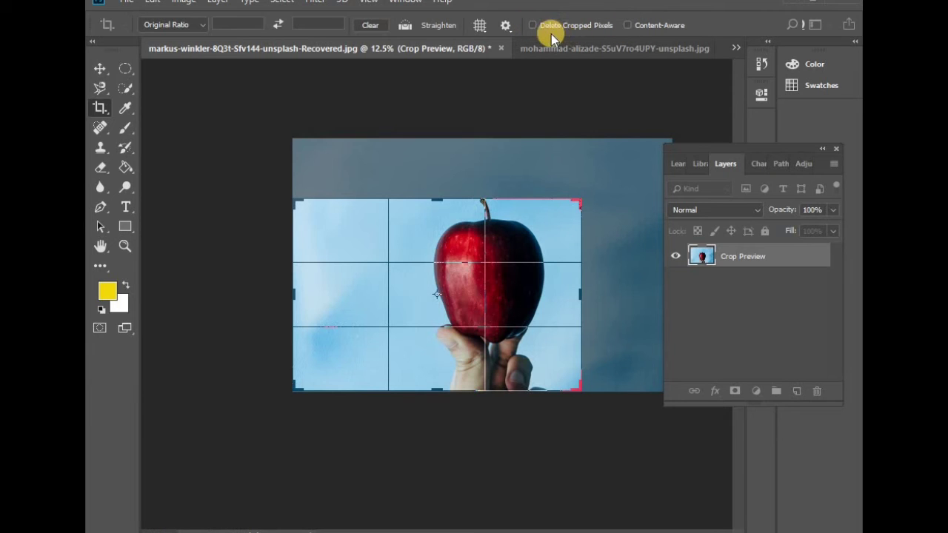
{"action": "left_click", "coordinate": [532, 26]}
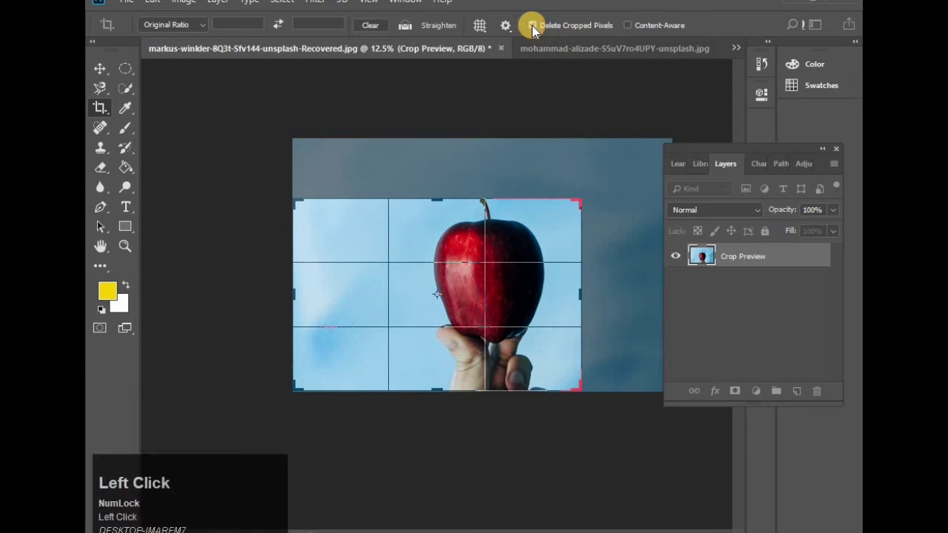
{"action": "double_click", "coordinate": [510, 243]}
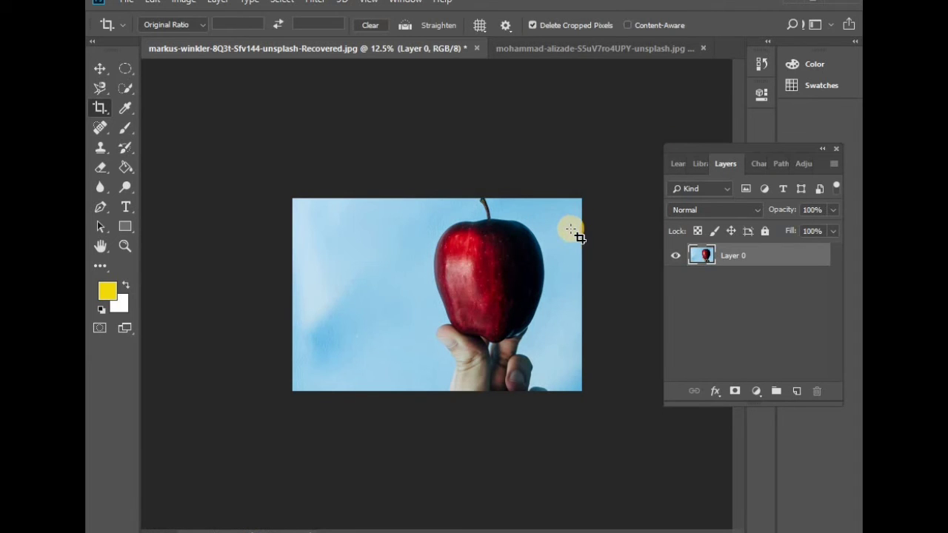
{"action": "left_click_drag", "start_coordinate": [287, 194], "coordinate": [596, 415]}
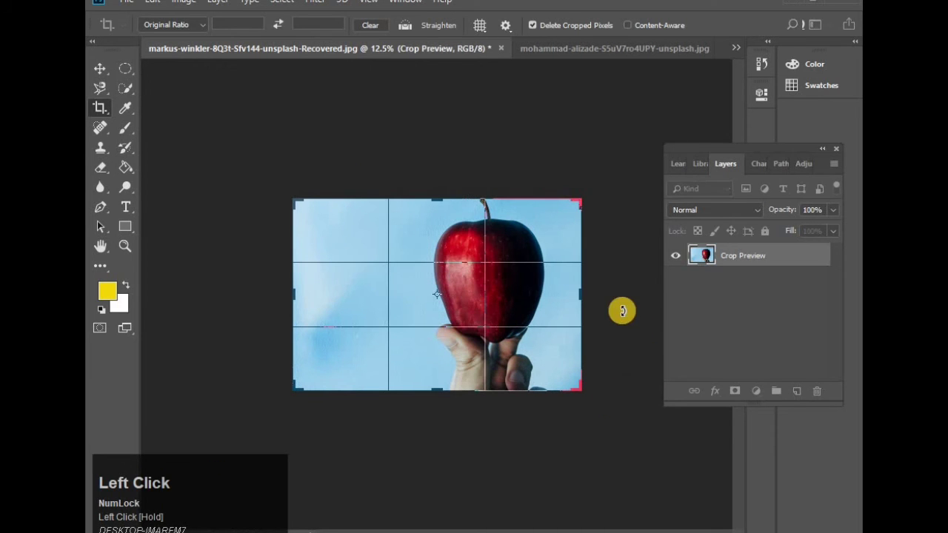
{"action": "left_click_drag", "start_coordinate": [580, 296], "coordinate": [607, 300]}
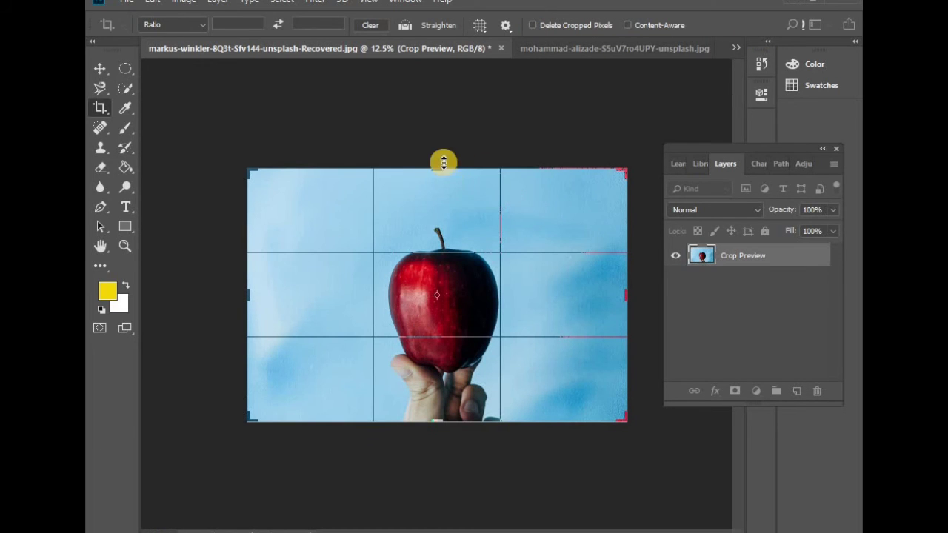
- Extend the crop frame slightly above the full apple photo and fill the added strip with Content-Aware
{"action": "left_click_drag", "start_coordinate": [433, 173], "coordinate": [437, 159]}
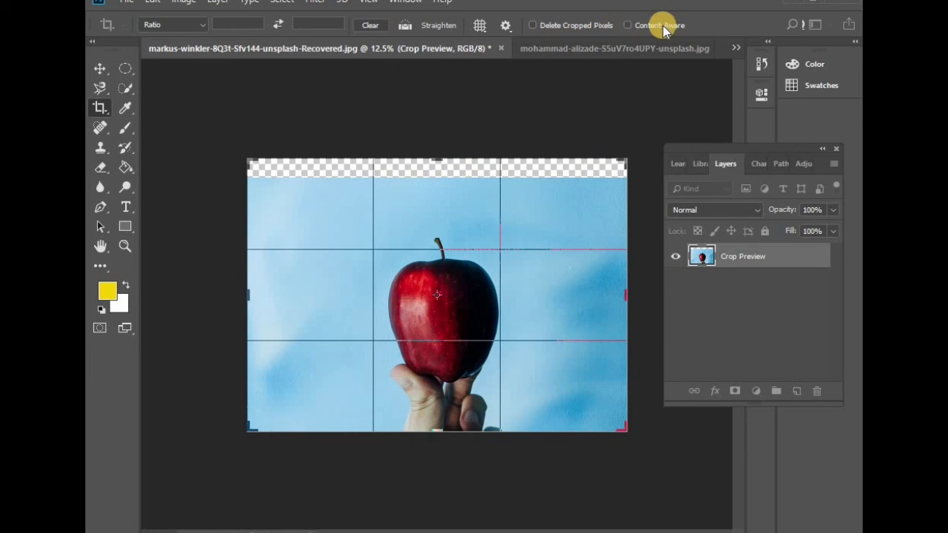
{"action": "left_click", "coordinate": [627, 25]}
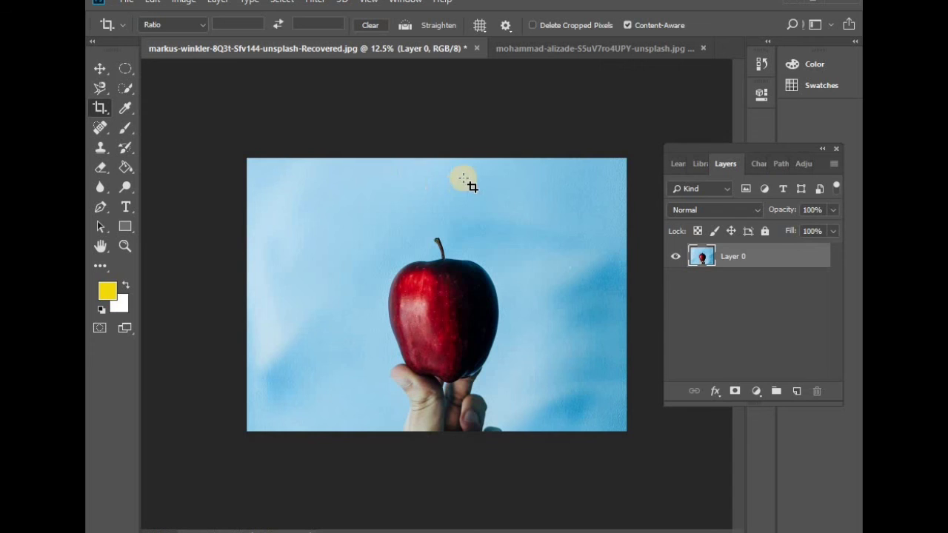
- Switch to the Perspective Crop Tool and open the open-book photo from the Downloads folder as a new document
{"action": "right_click", "coordinate": [100, 108]}
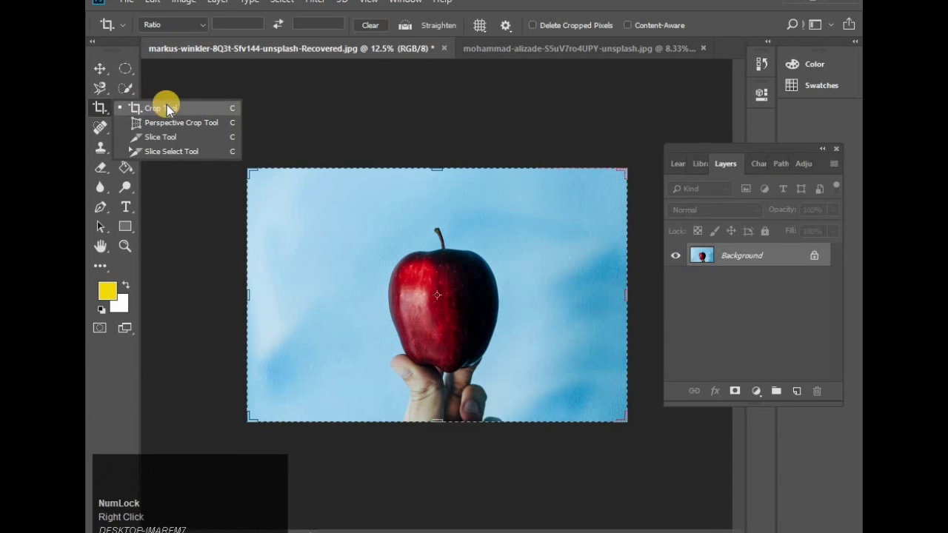
{"action": "left_click", "coordinate": [200, 126]}
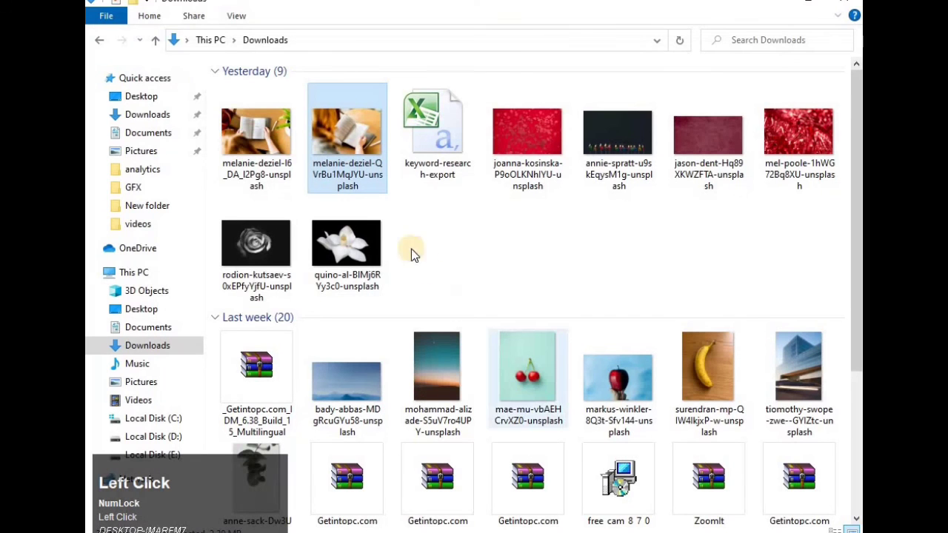
{"action": "left_click_drag", "start_coordinate": [244, 115], "coordinate": [654, 26]}
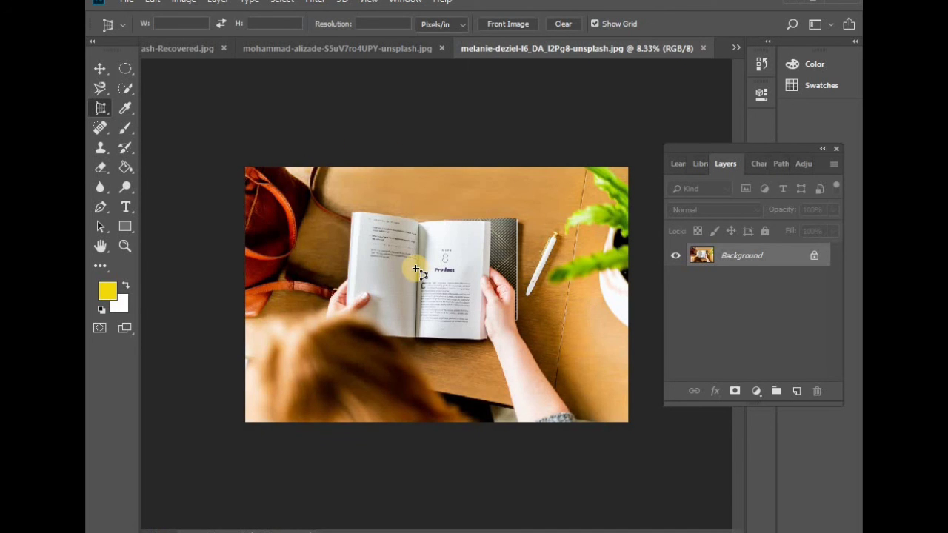
- Perspective-crop the book photo to the right-hand "Product" page by marking the page's four corners, and apply the crop
{"action": "scroll", "coordinate": [418, 271], "scroll_direction": "up", "scroll_amount": 5, "text": "alt"}
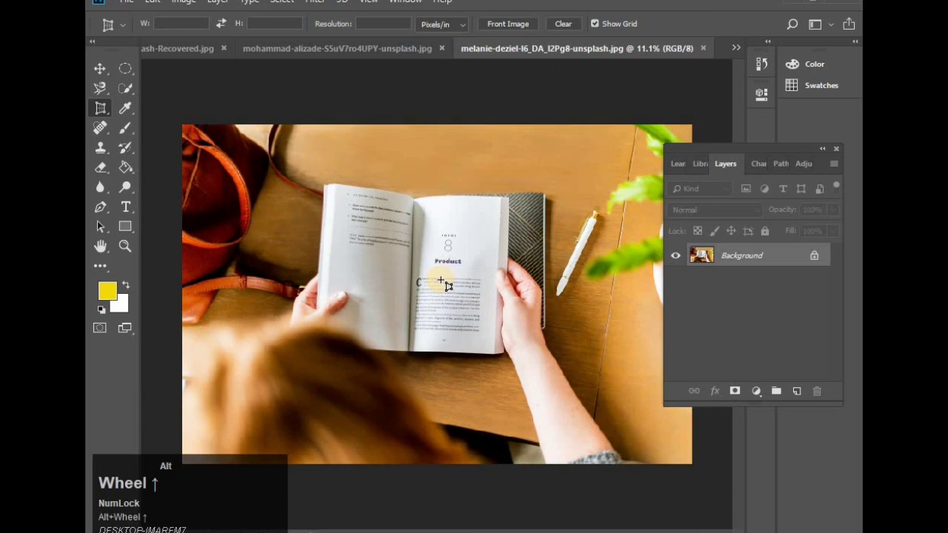
{"action": "scroll", "coordinate": [441, 278], "scroll_direction": "up", "scroll_amount": 2, "text": "alt"}
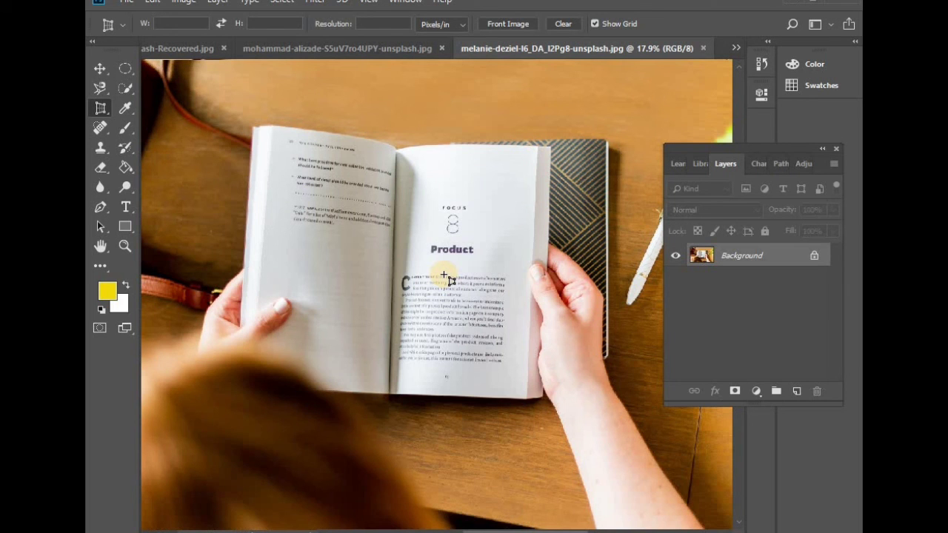
{"action": "left_click", "coordinate": [396, 152]}
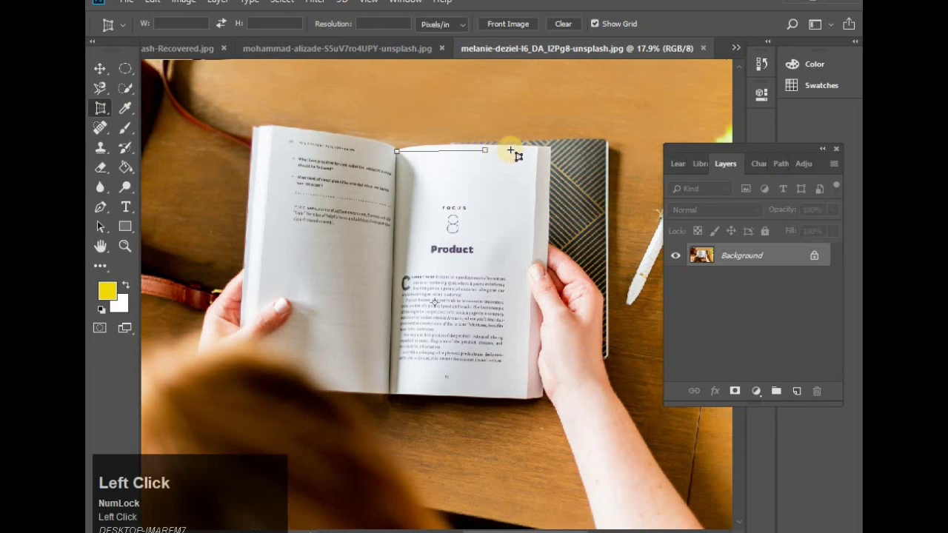
{"action": "left_click", "coordinate": [540, 147]}
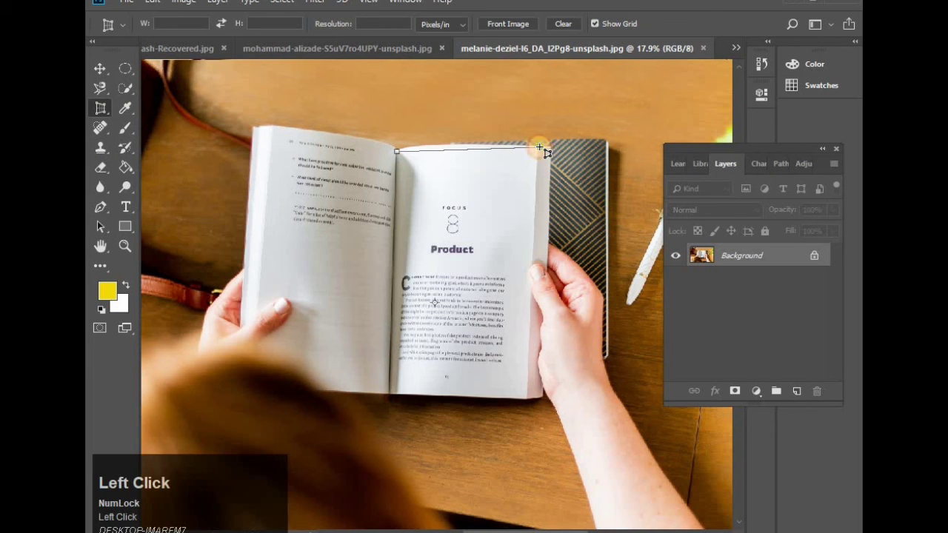
{"action": "left_click", "coordinate": [526, 400]}
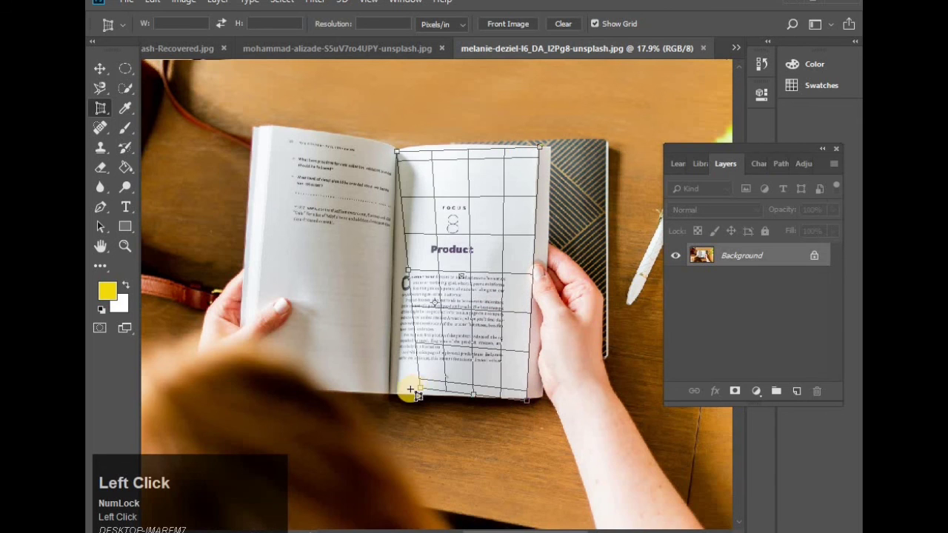
{"action": "left_click", "coordinate": [390, 393]}
{"action": "left_click", "coordinate": [390, 393]}
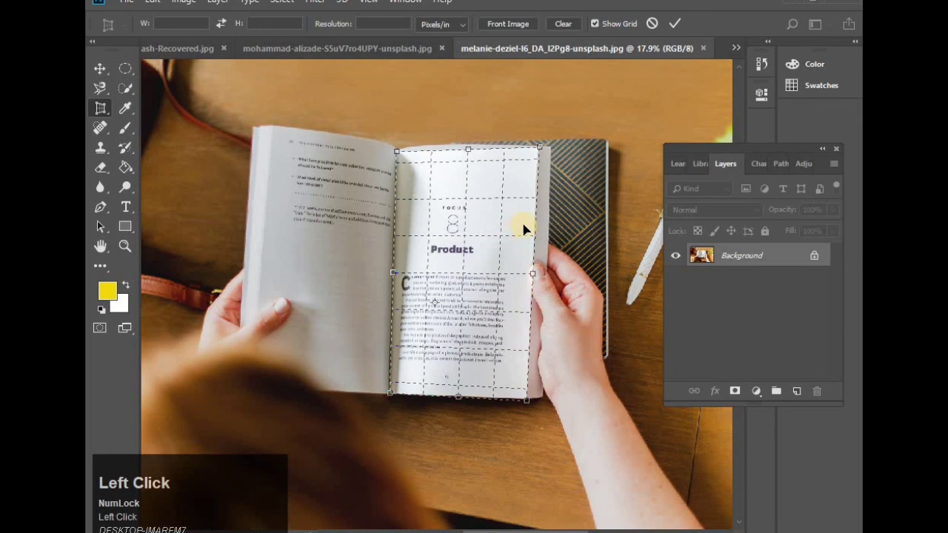
{"action": "key", "text": "Return"}
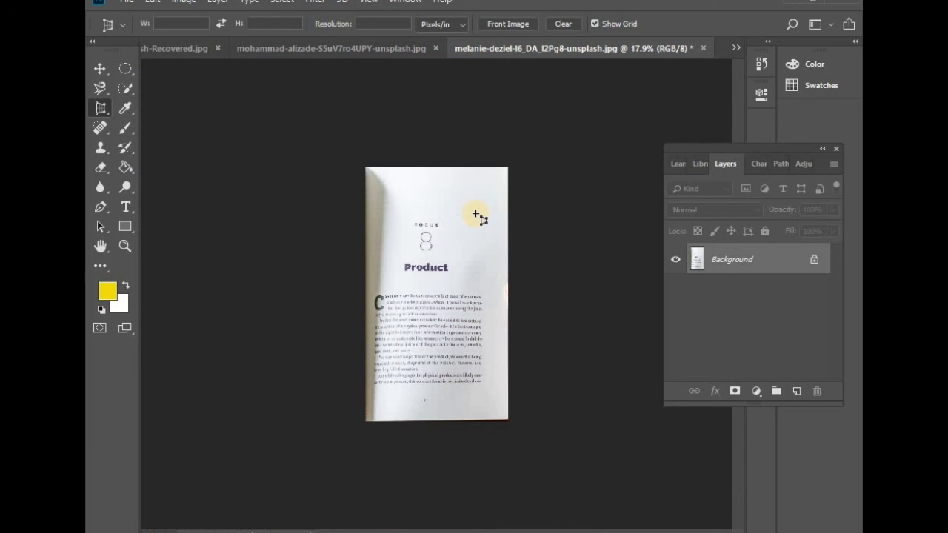
{"action": "scroll", "coordinate": [446, 324], "scroll_direction": "up", "scroll_amount": 4}
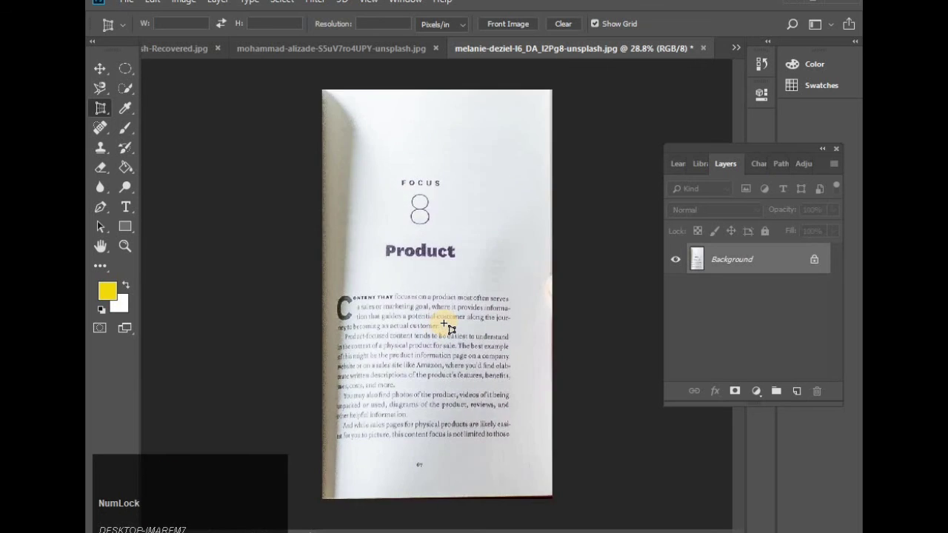
{"action": "scroll", "coordinate": [484, 321], "scroll_direction": "down", "scroll_amount": 2}
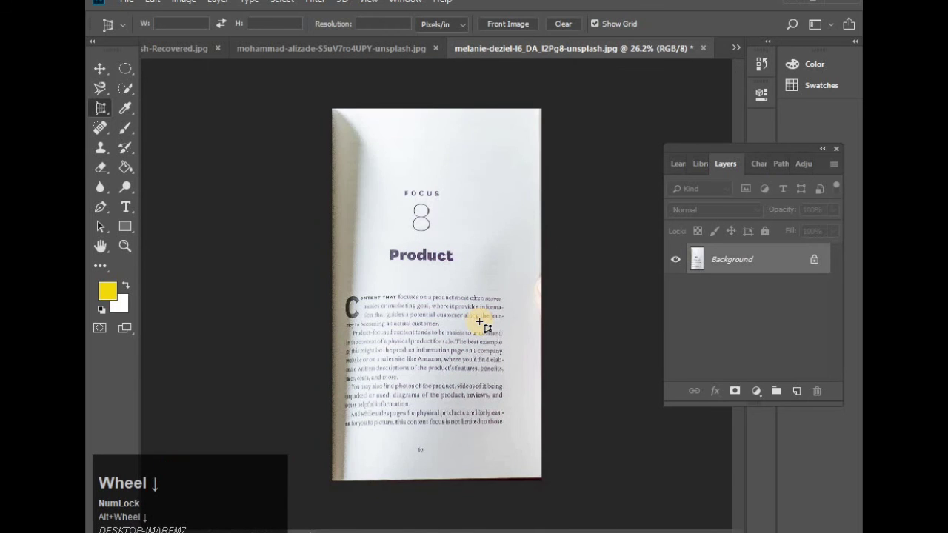
- Show the tools grouped with the Perspective Crop Tool
{"action": "right_click", "coordinate": [101, 108]}
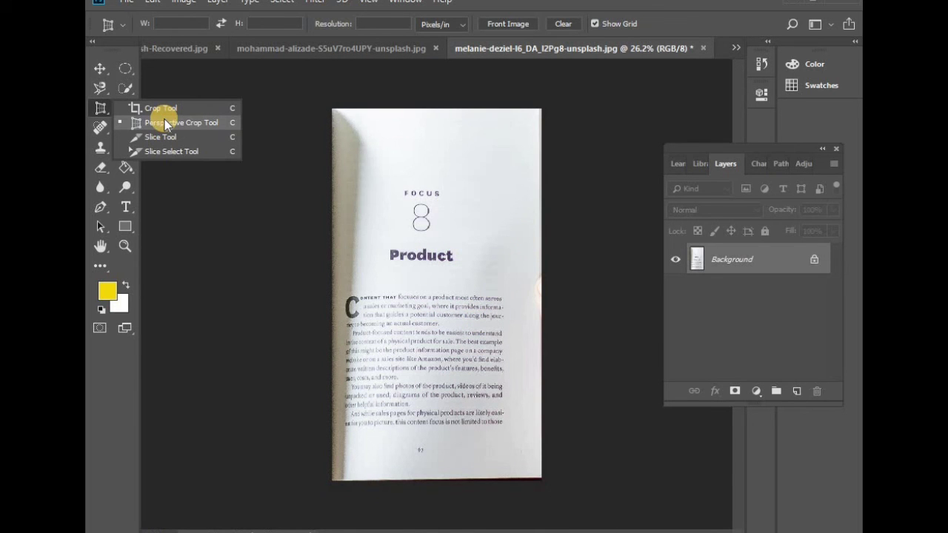